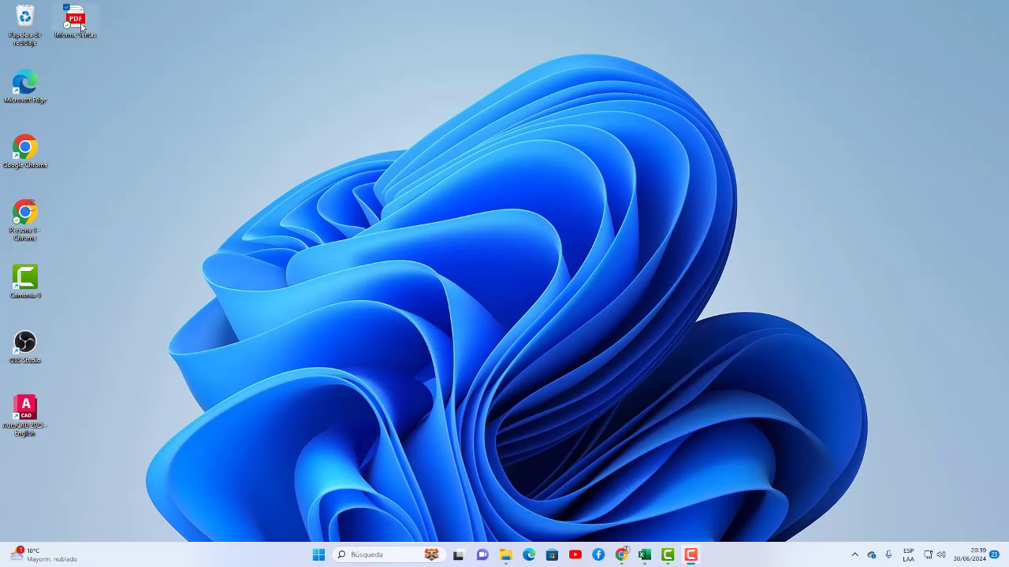
# Step: Drag the Informe ventas PDF desktop icon slightly lower and to the right
pyautogui.moveTo(81, 28); pyautogui.dragTo(125, 101)
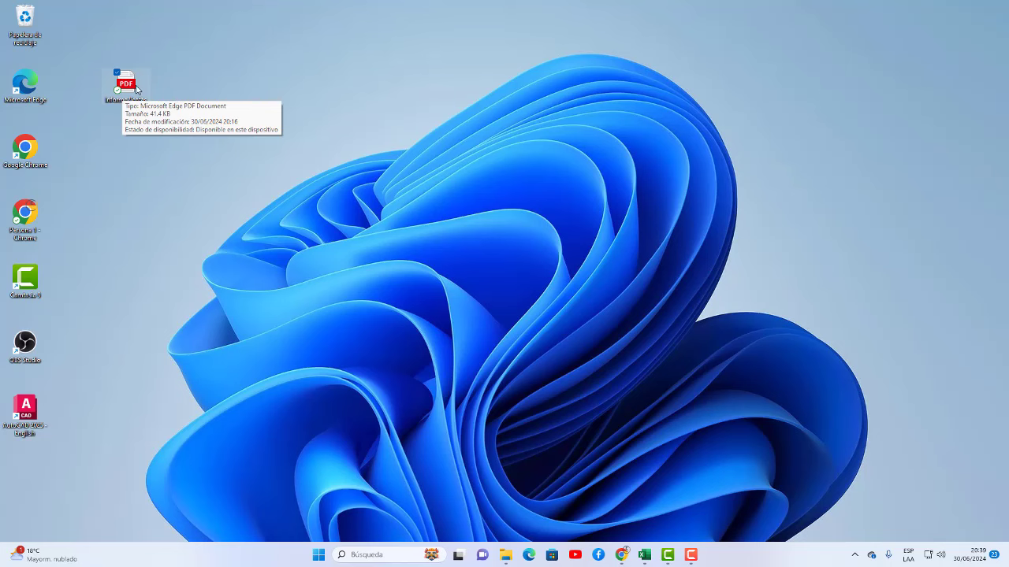
# Step: Open Informe Ventas PDF in Edge, review its Ventas por Ubicación table, then launch Excel
pyautogui.doubleClick(128, 83)
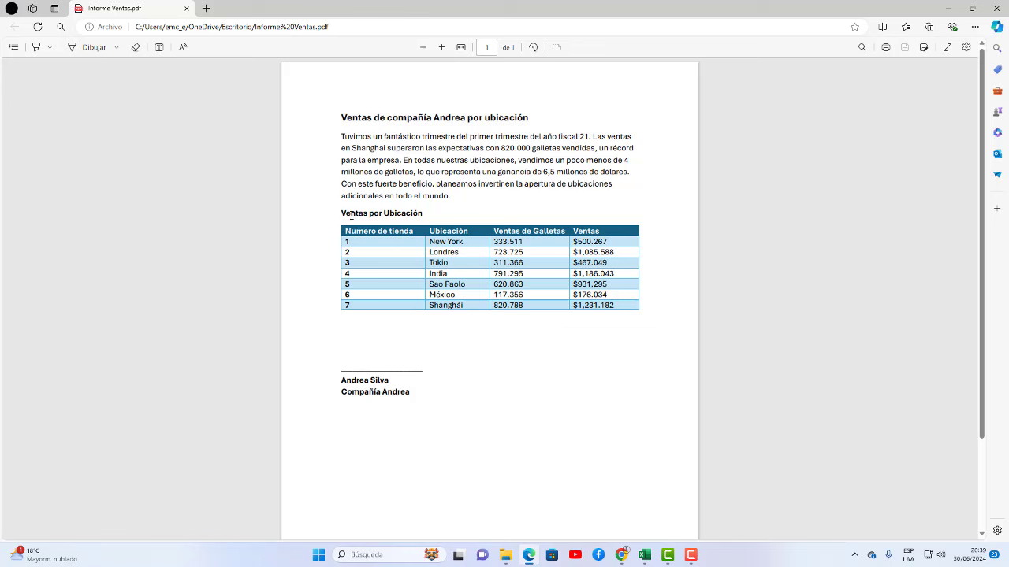
pyautogui.moveTo(344, 227); pyautogui.dragTo(593, 298)
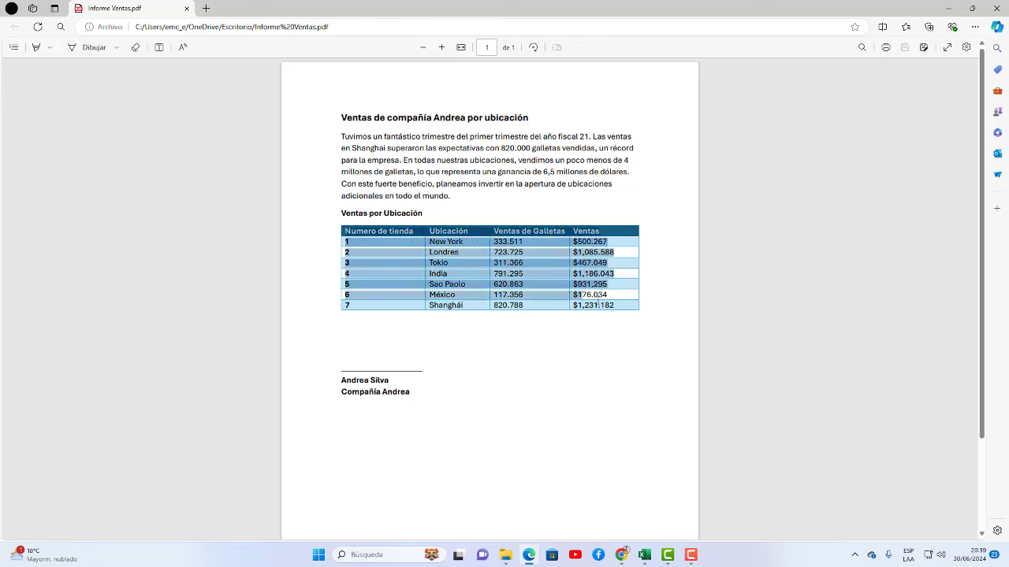
pyautogui.click(495, 213)
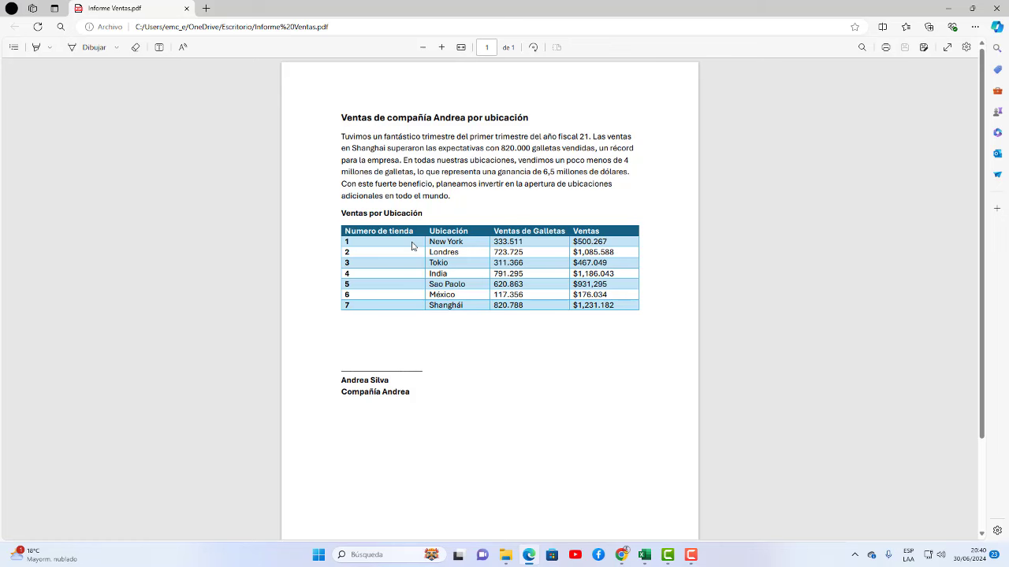
pyautogui.click(642, 557)
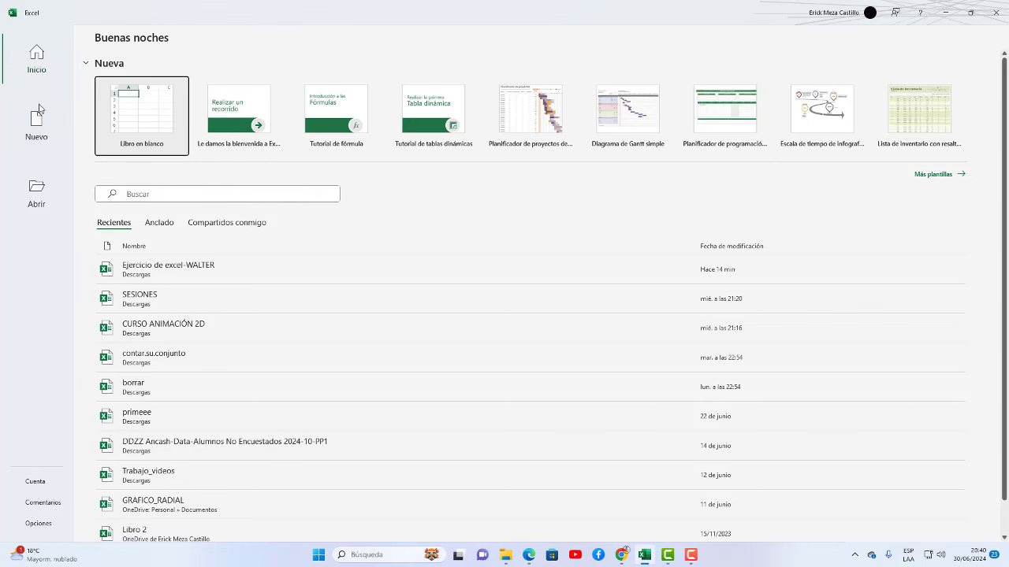
# Step: Check the Cuenta page, return to Inicio, and create the blank workbook Libro1
pyautogui.click(45, 482)
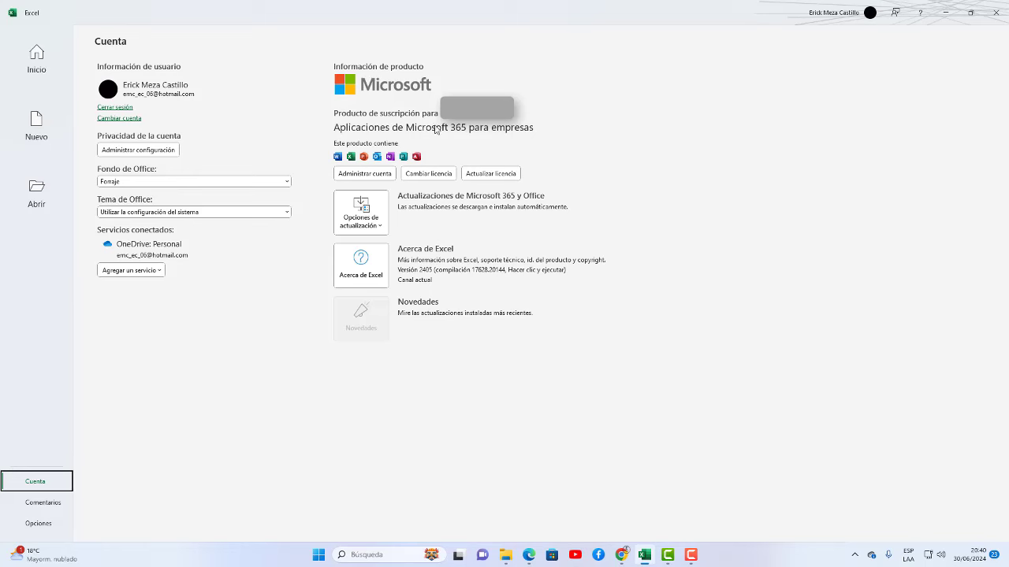
pyautogui.click(42, 62)
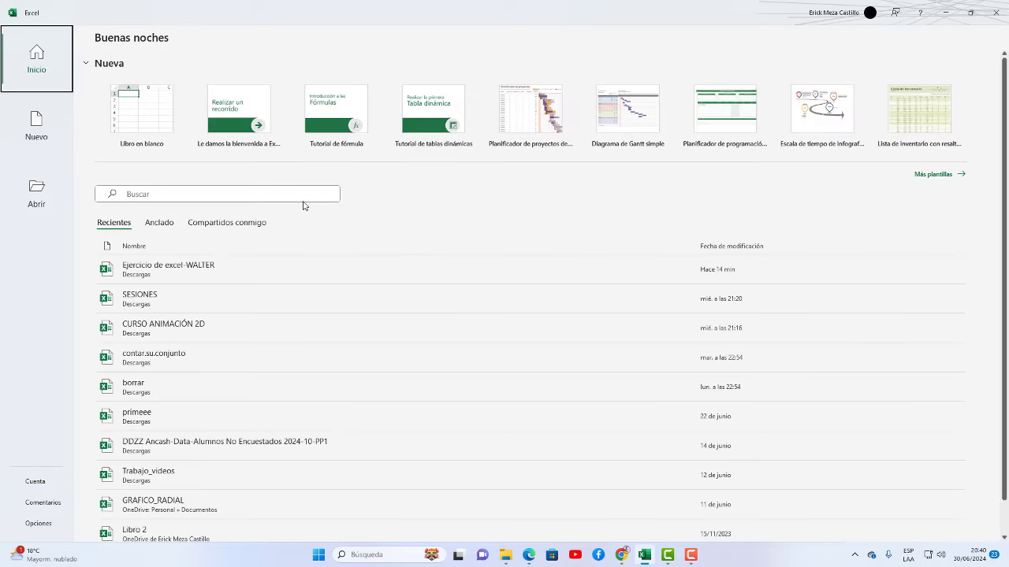
pyautogui.click(155, 119)
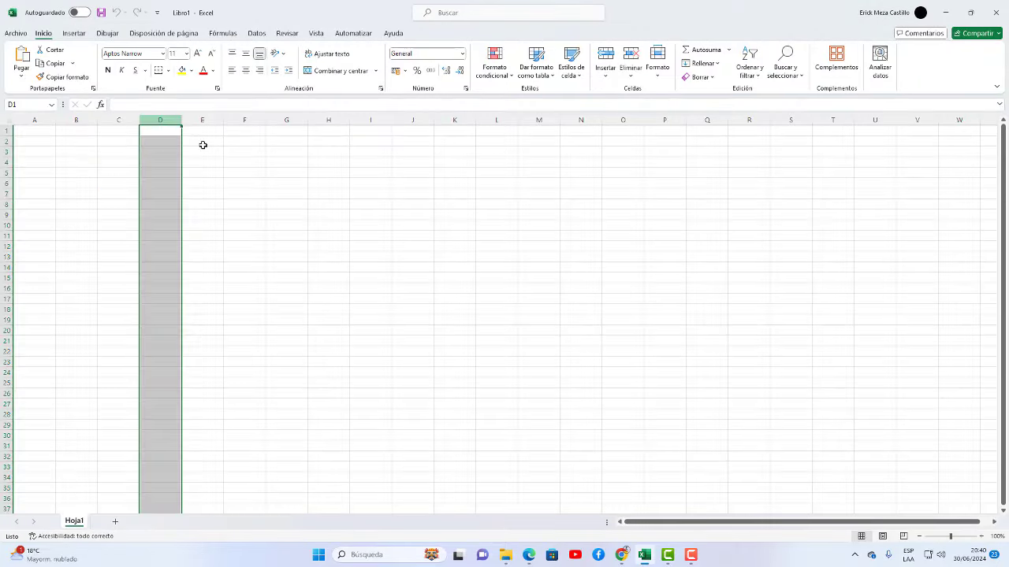
# Step: Select cell C3, switch to the Datos tab, and dismiss the import tip
pyautogui.click(114, 154)
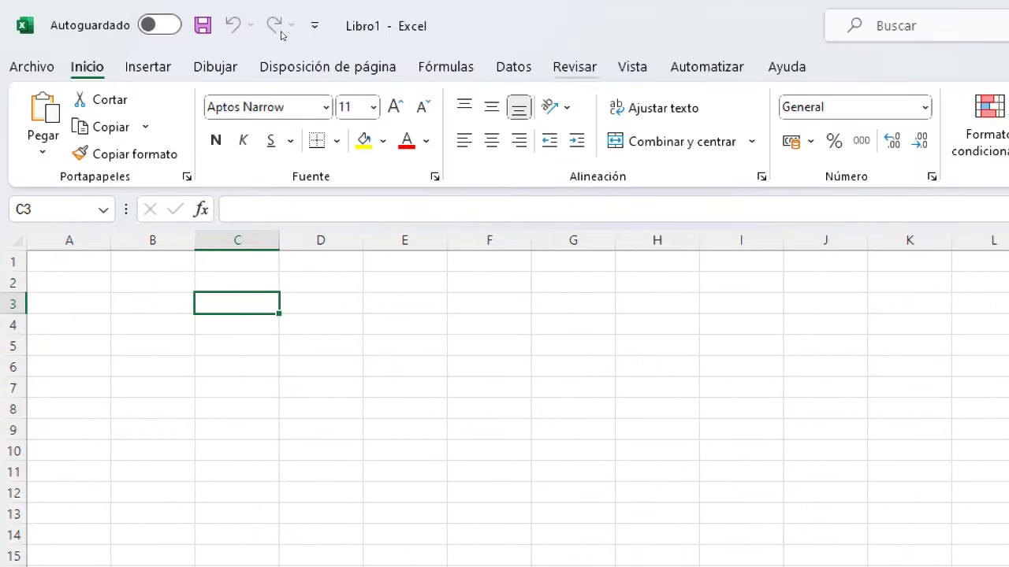
pyautogui.hotkey('alt', 'd')
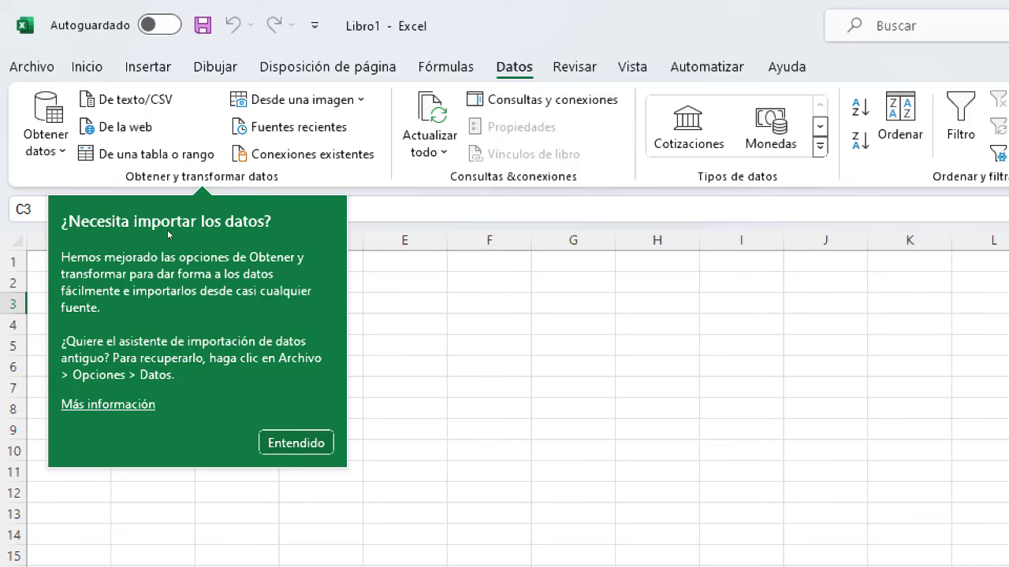
pyautogui.press('Return')
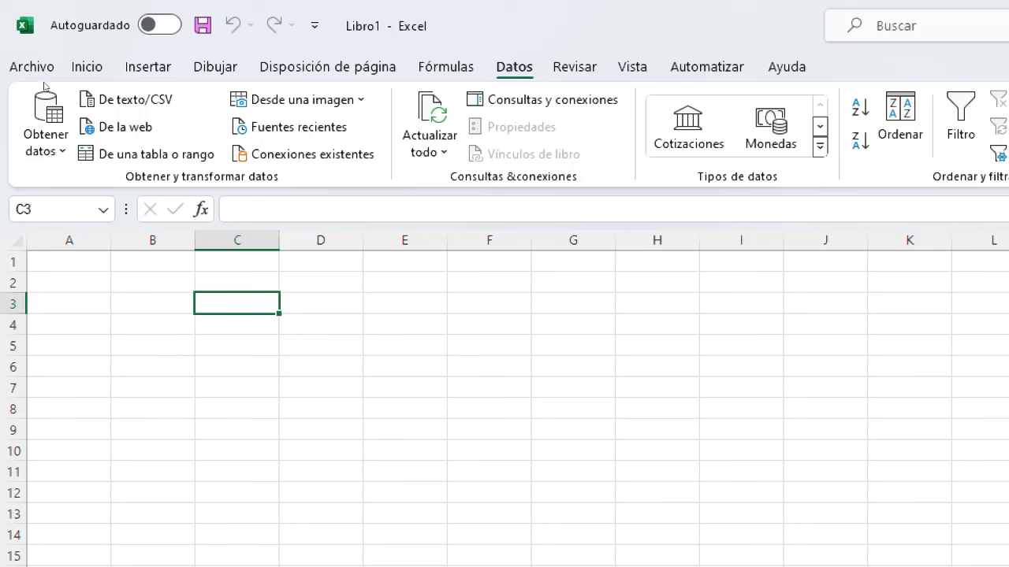
# Step: Choose Obtener datos > De un archivo > De PDF to start a PDF import
pyautogui.click(52, 120)
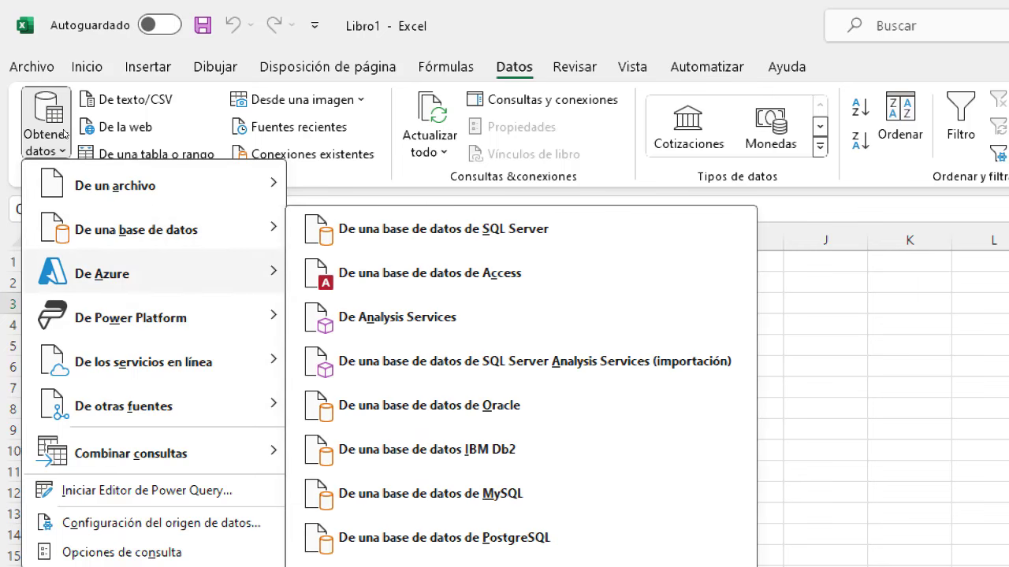
pyautogui.press('Down')
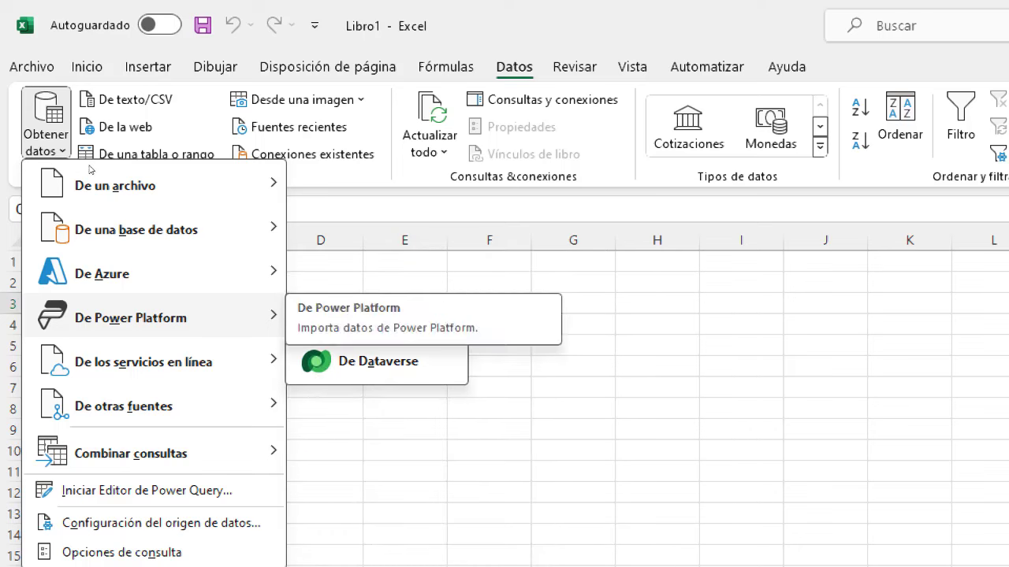
pyautogui.press('Down')
pyautogui.press('Down')
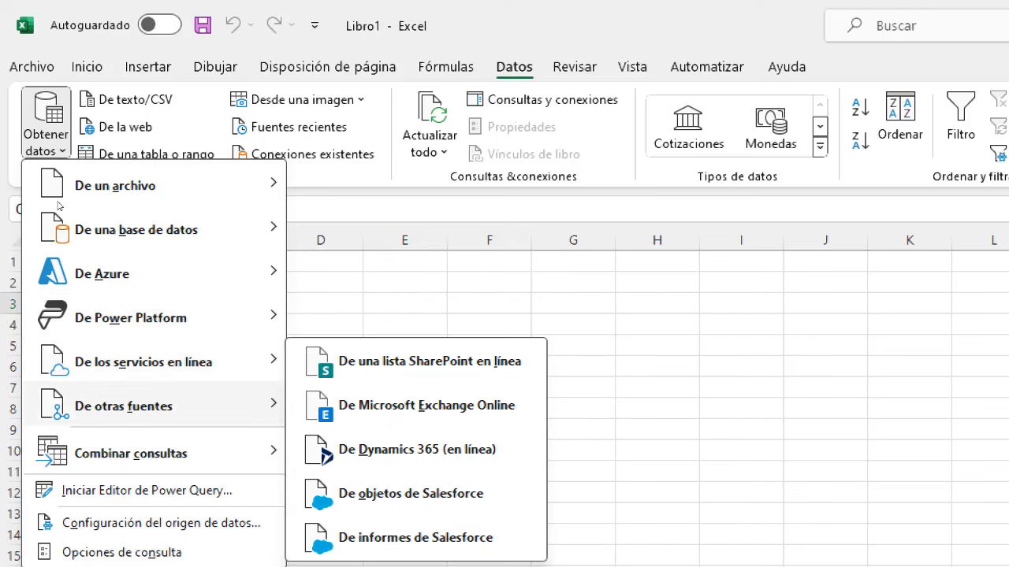
pyautogui.press('Up')
pyautogui.press('Up')
pyautogui.press('Up')
pyautogui.press('Up')
pyautogui.press('Down')
pyautogui.press('Down')
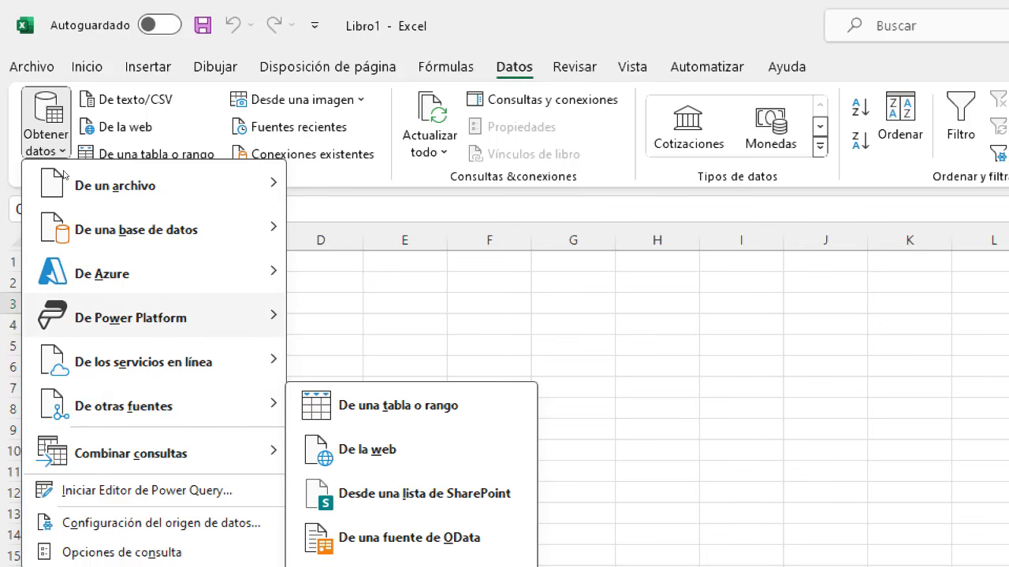
pyautogui.press('Down')
pyautogui.press('Up')
pyautogui.press('Up')
pyautogui.press('Up')
pyautogui.press('Up')
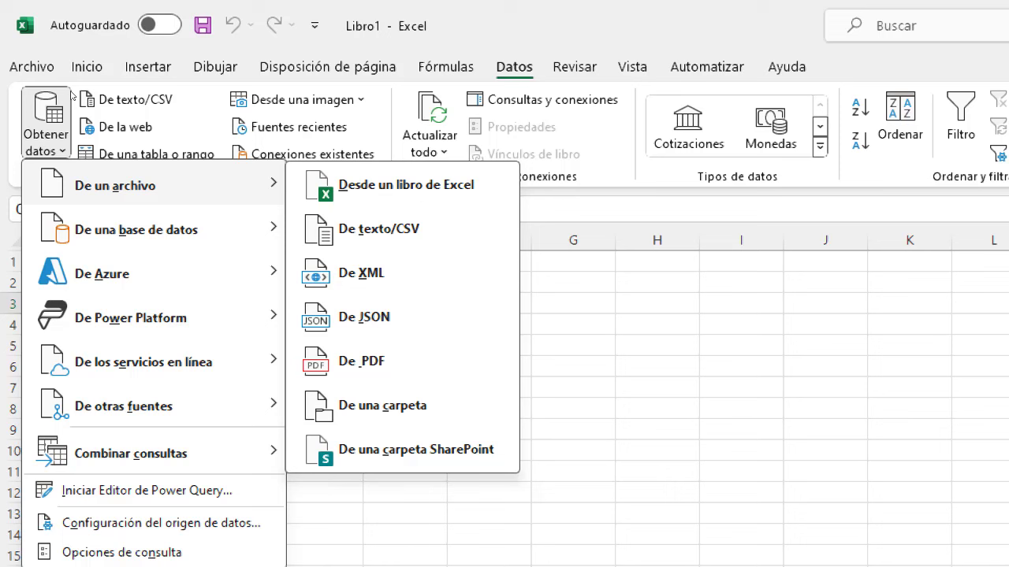
pyautogui.press('Right')
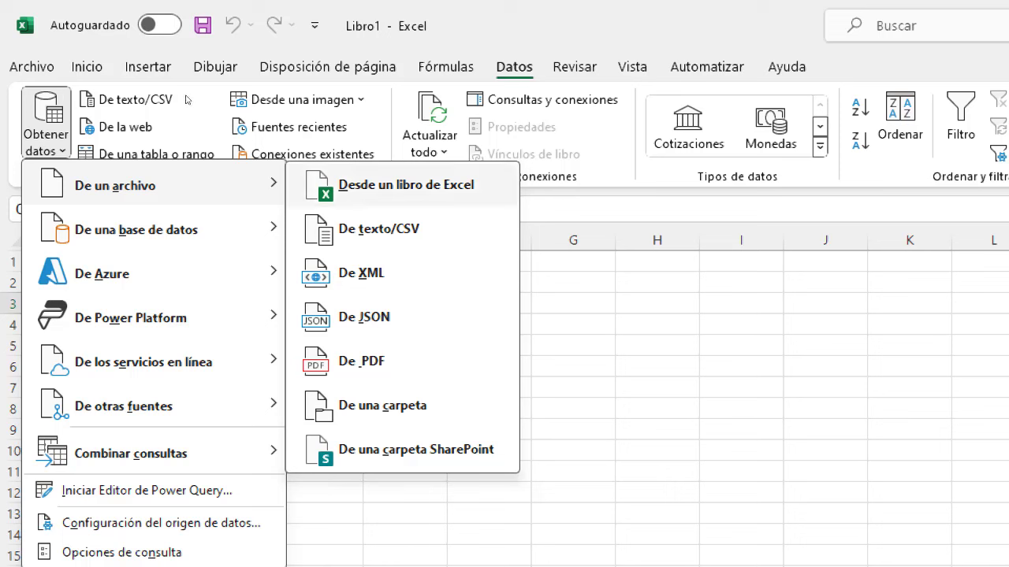
pyautogui.press('Down')
pyautogui.press('Down')
pyautogui.press('Down')
pyautogui.press('Down')
pyautogui.press('Down')
pyautogui.press('Down')
pyautogui.press('Up')
pyautogui.press('Up')
pyautogui.press('Up')
pyautogui.press('Up')
pyautogui.press('Up')
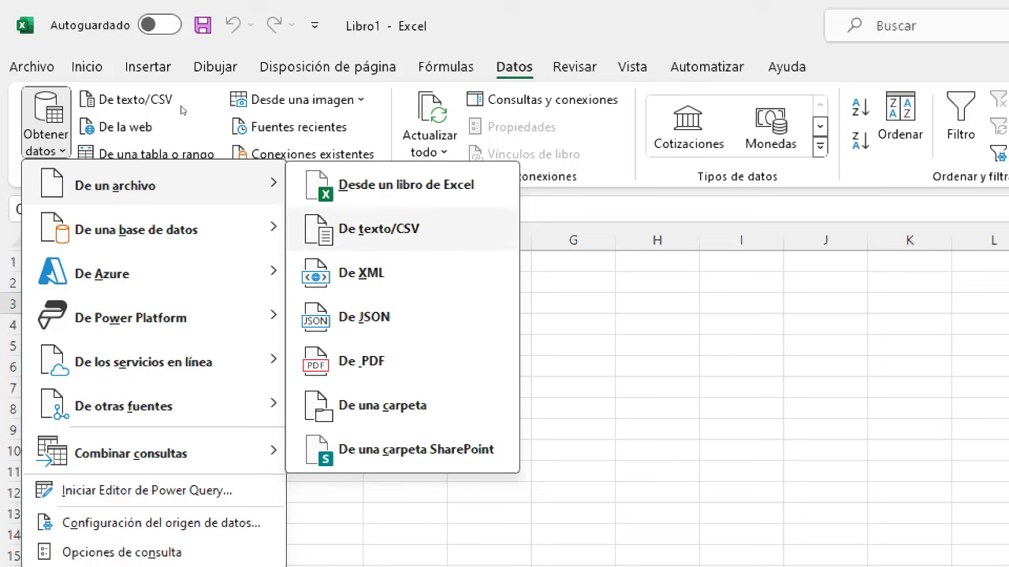
pyautogui.press('Up')
pyautogui.press('Down')
pyautogui.press('Down')
pyautogui.press('Down')
pyautogui.press('Down')
pyautogui.press('Down')
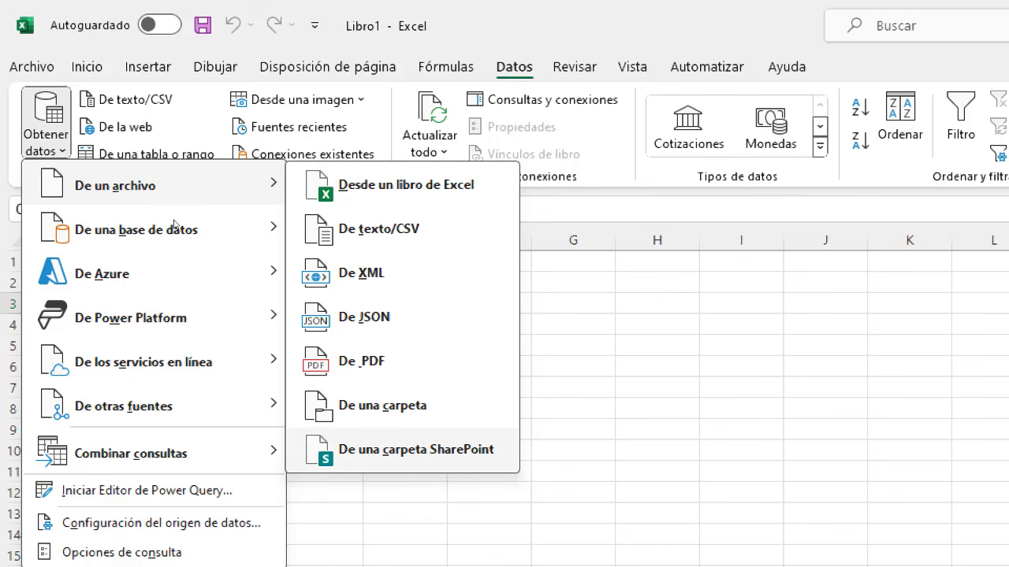
pyautogui.press('Up')
pyautogui.press('Up')
pyautogui.press('Up')
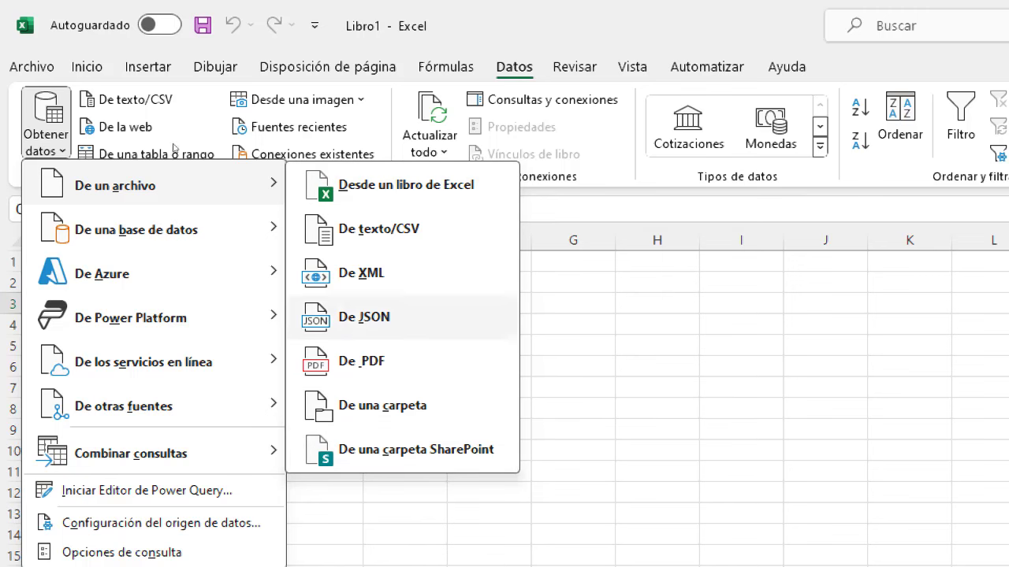
pyautogui.press('Up')
pyautogui.press('Up')
pyautogui.press('Up')
pyautogui.press('Down')
pyautogui.press('Down')
pyautogui.press('Down')
pyautogui.press('Down')
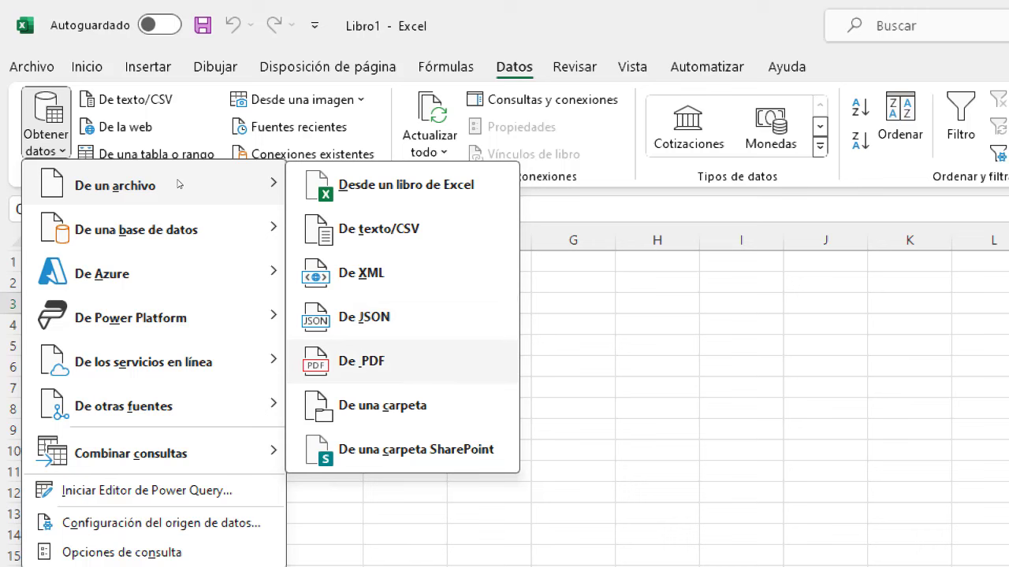
pyautogui.press('Return')
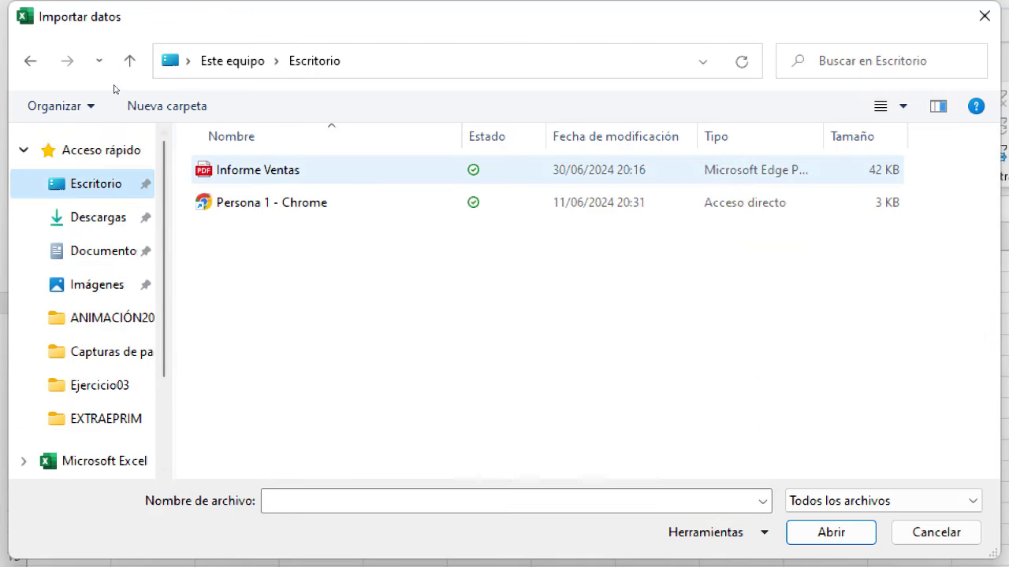
# Step: Pick Informe Ventas from Escritorio and import it into the Navegador
pyautogui.press('Tab')
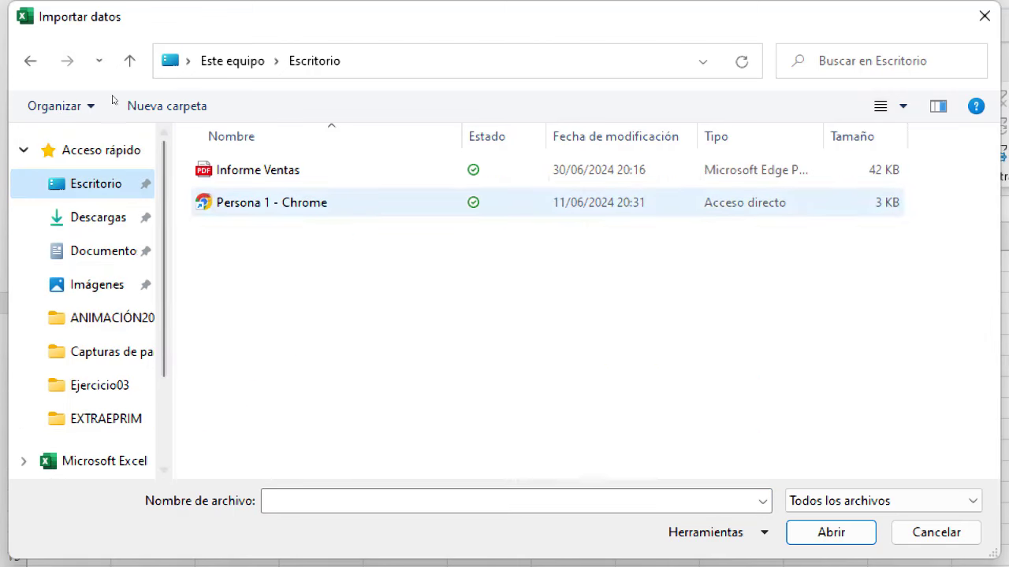
pyautogui.press('Up')
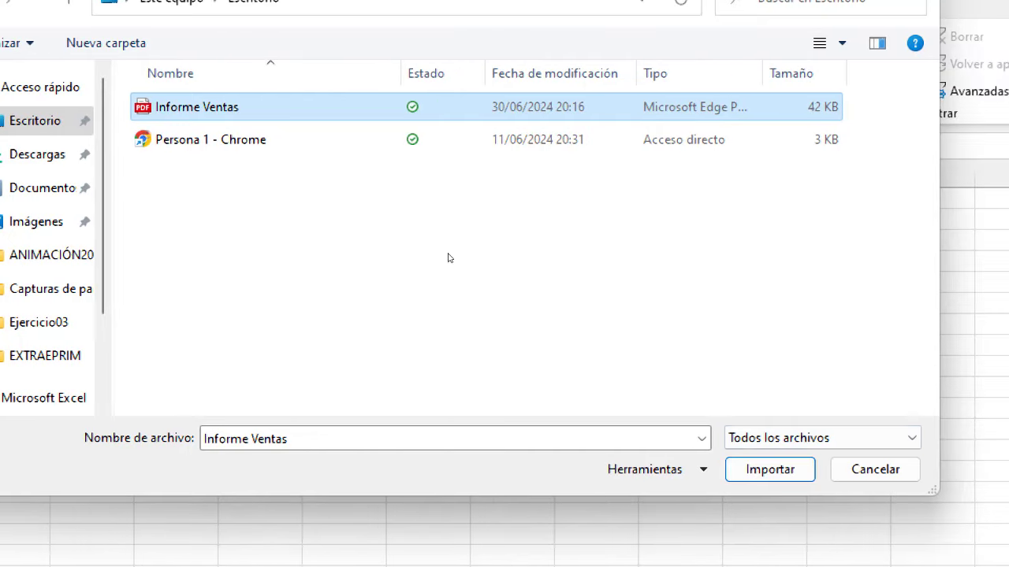
pyautogui.press('Tab')
pyautogui.press('Return')
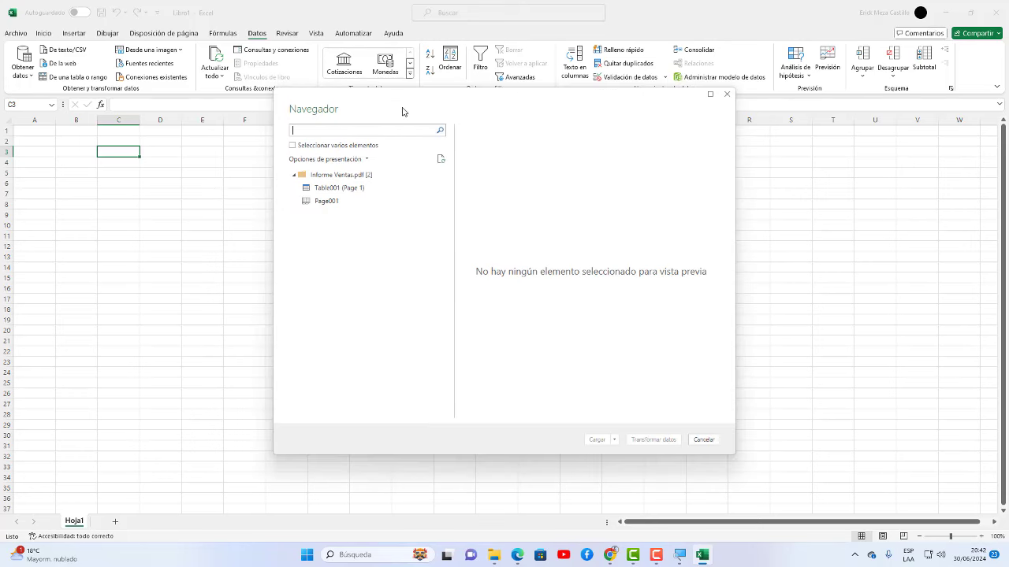
# Step: Compare the Table001 (Page 1) and Page001 previews, ending on Table001 (Page 1)
pyautogui.moveTo(419, 104); pyautogui.dragTo(281, 97)
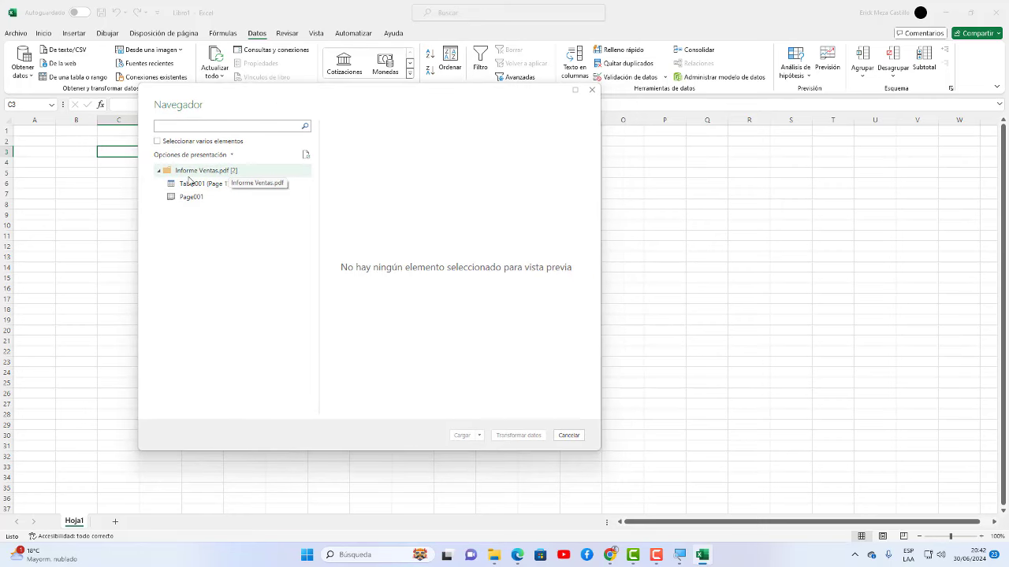
pyautogui.click(197, 175)
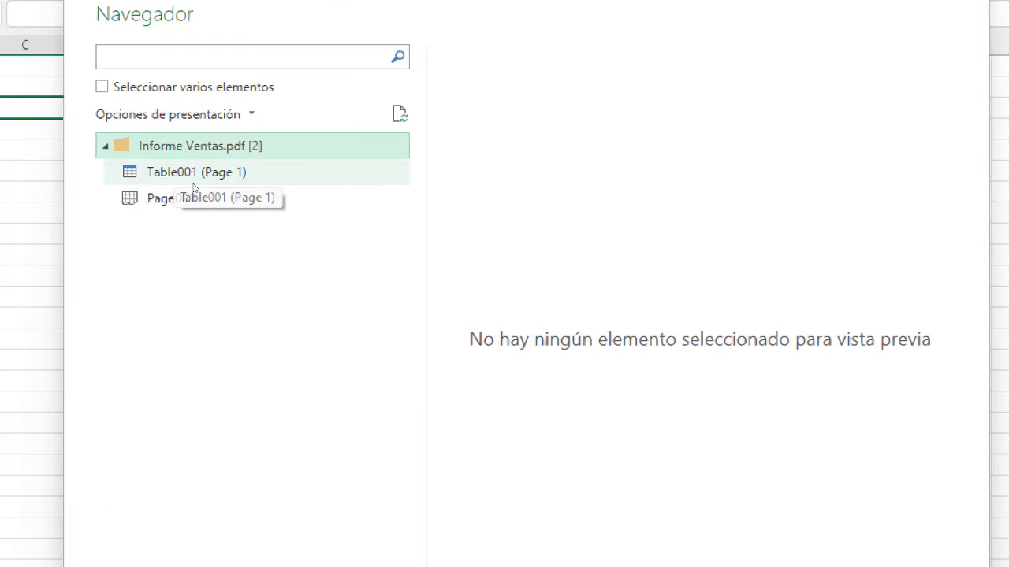
pyautogui.click(202, 188)
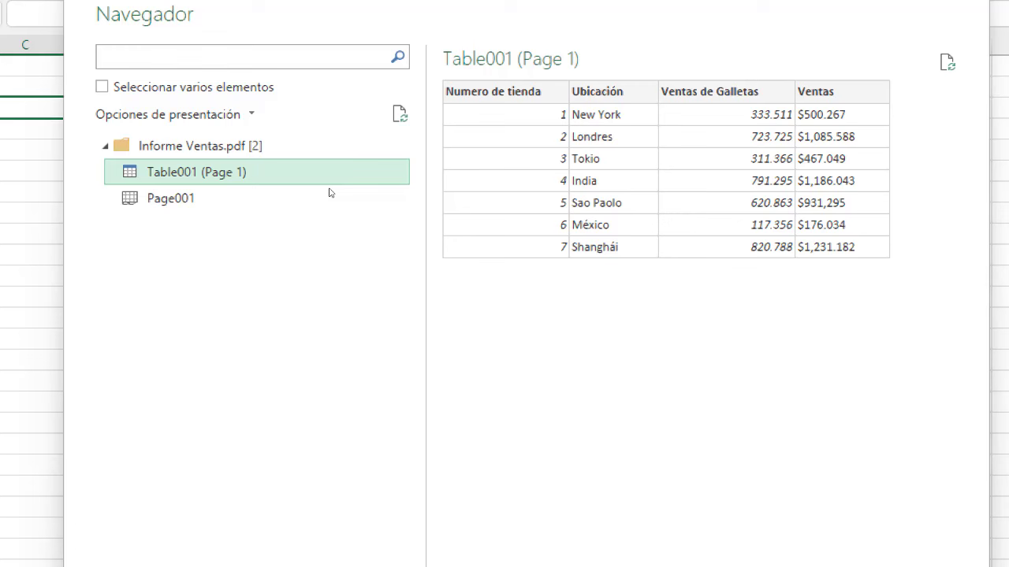
pyautogui.click(222, 201)
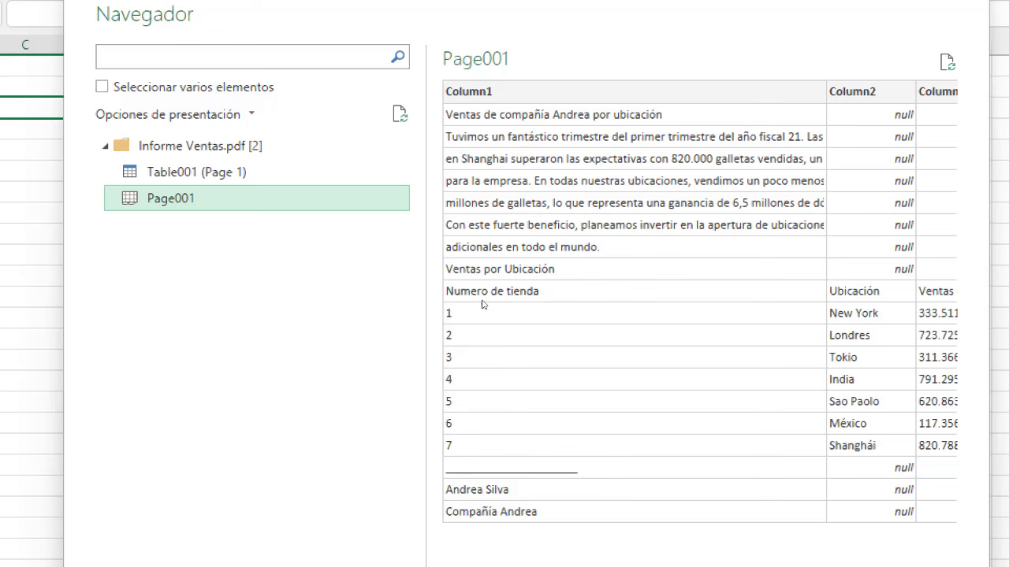
pyautogui.click(203, 183)
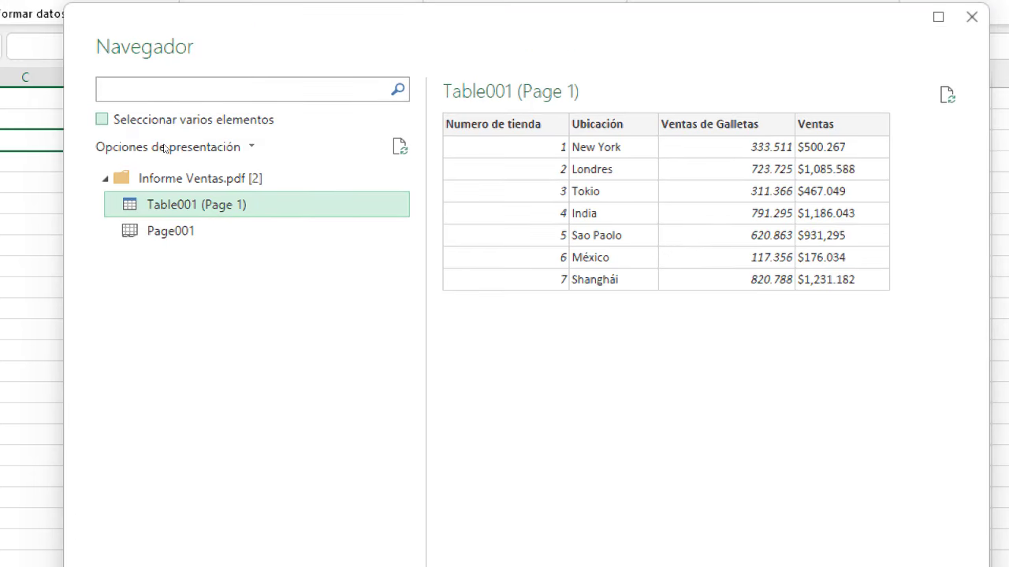
# Step: Load only Table001 (Page 1) as table Table001__Page_1 in A1:D8
pyautogui.click(164, 119)
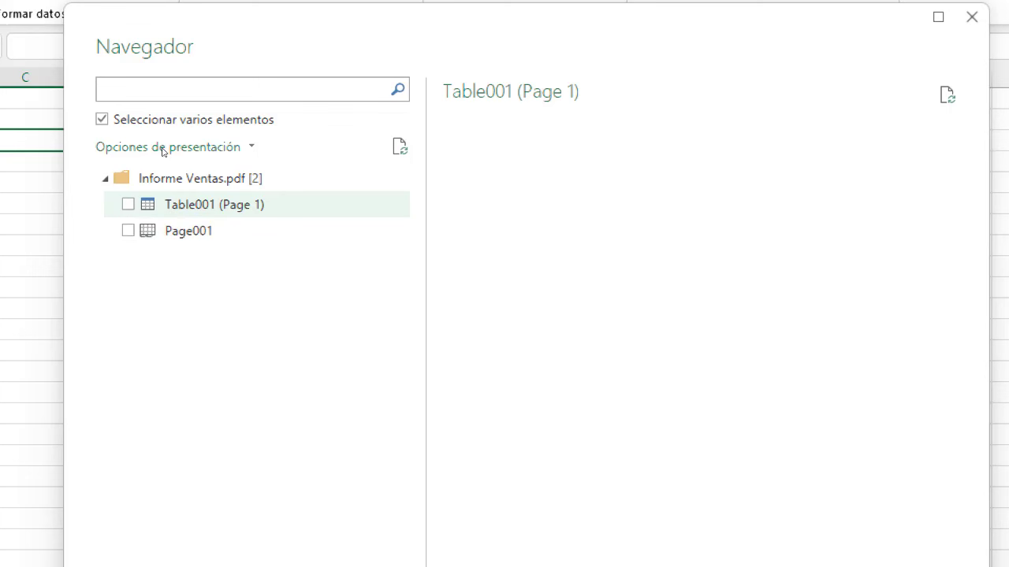
pyautogui.press('space')
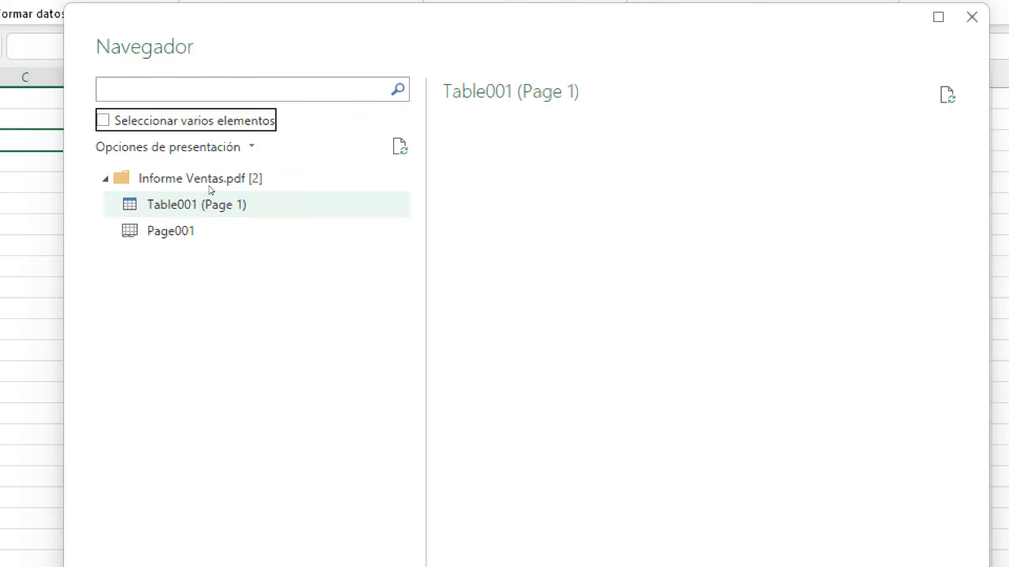
pyautogui.click(210, 192)
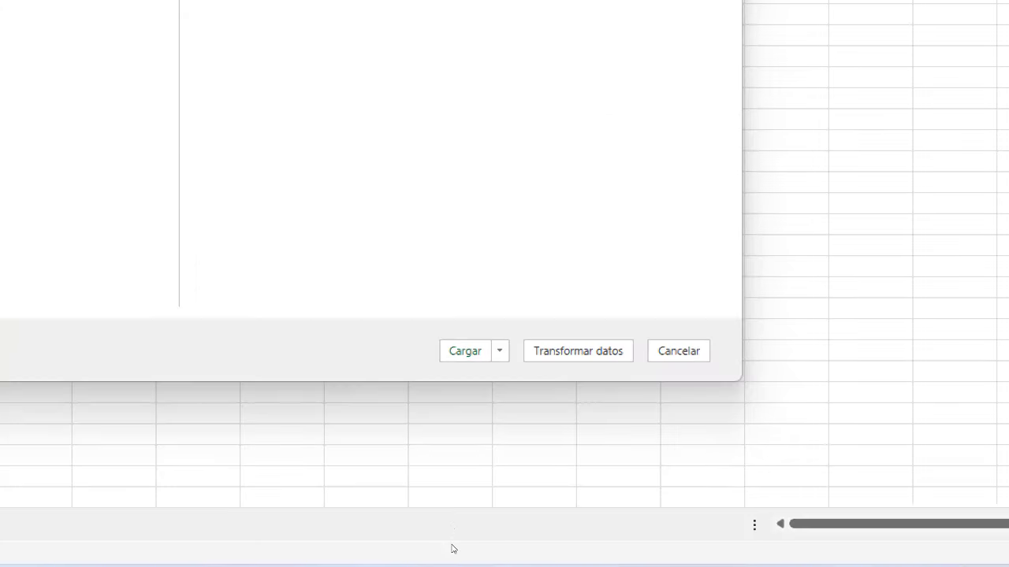
pyautogui.press('Return')
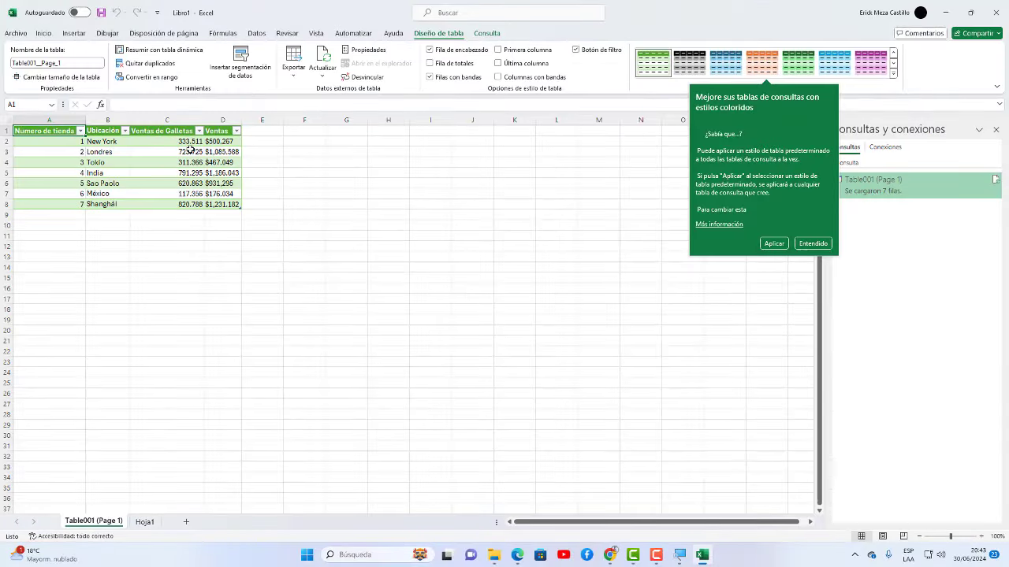
# Step: Dismiss the table styles tip and select cell C12 below the imported table
pyautogui.click(189, 151)
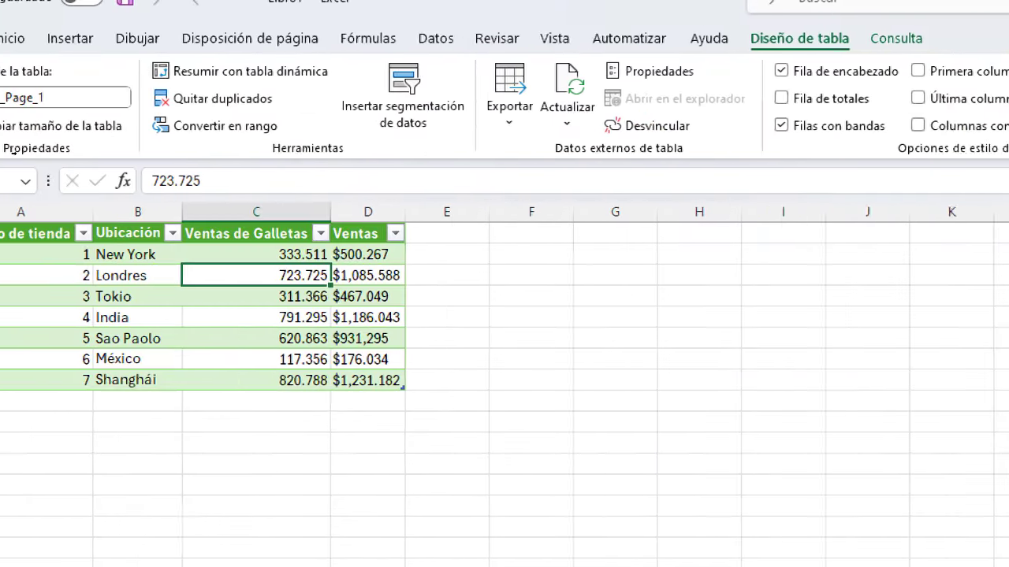
pyautogui.click(334, 465)
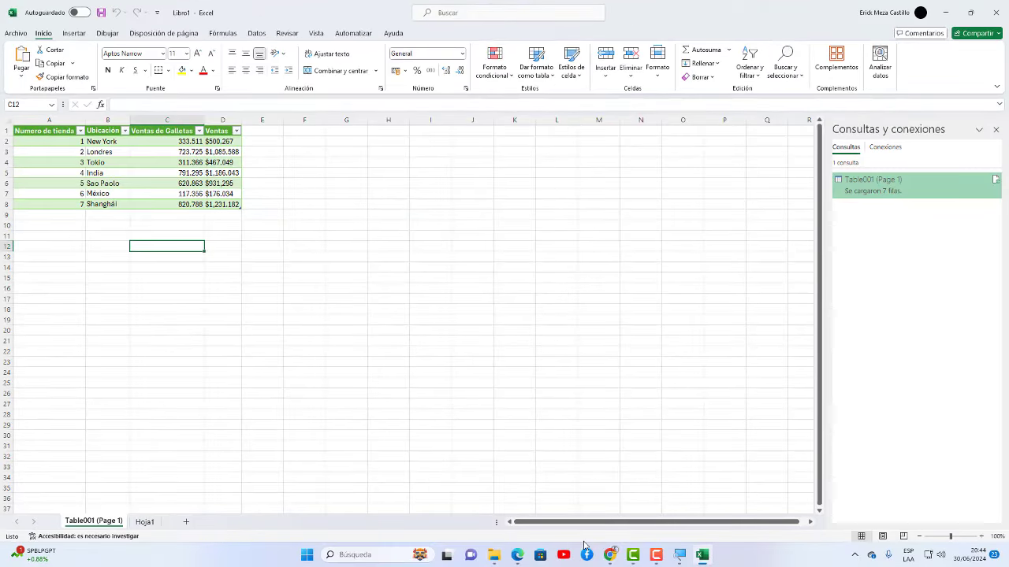
pyautogui.moveTo(654, 555)
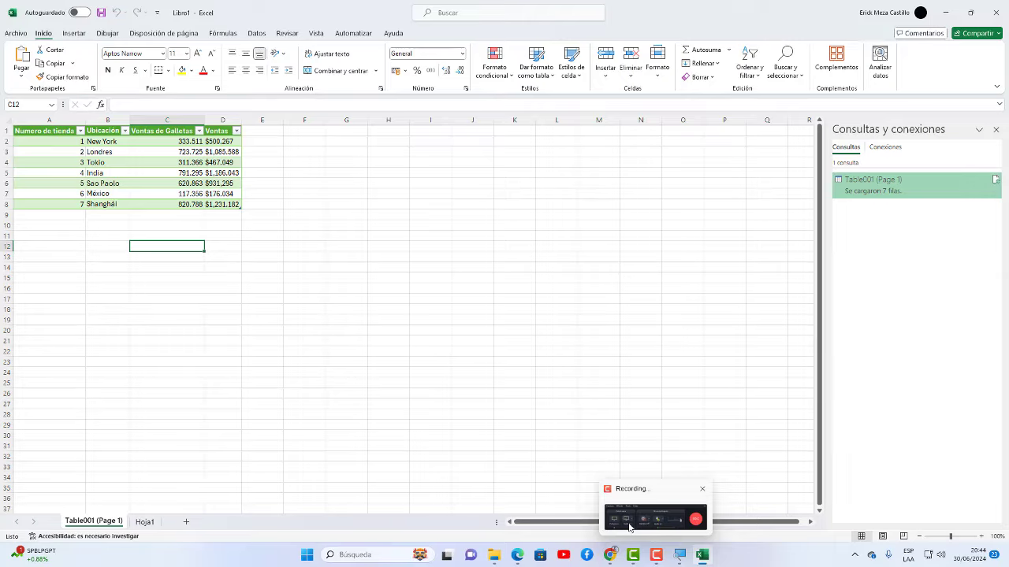
pyautogui.click(628, 534)
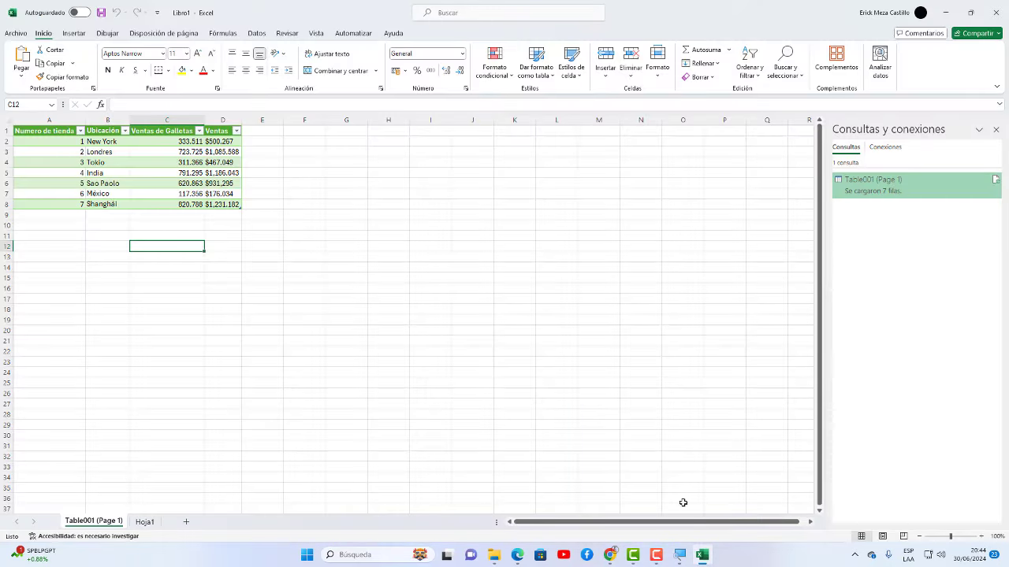
pyautogui.click(948, 10)
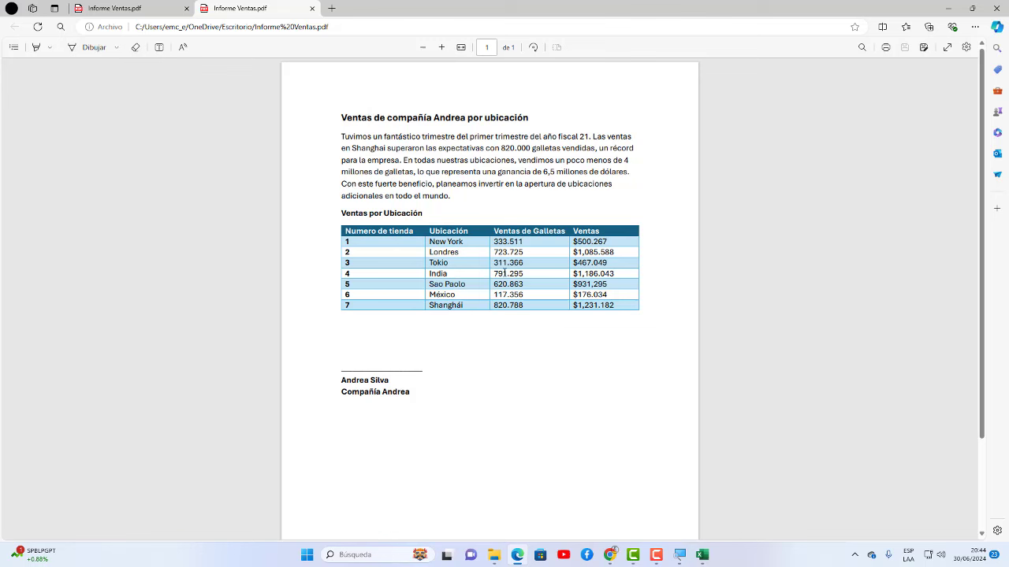
pyautogui.click(701, 556)
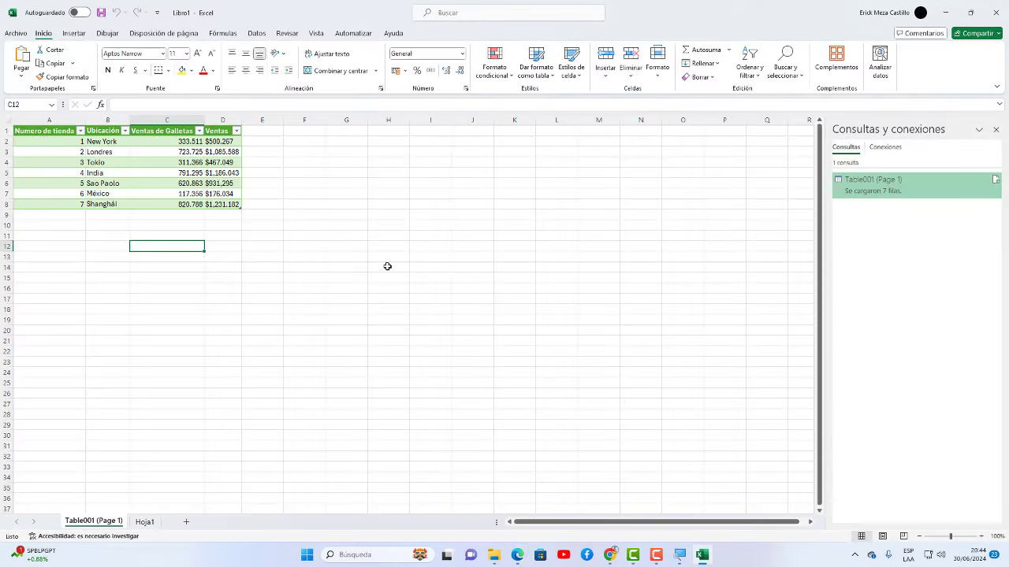
pyautogui.click(305, 219)
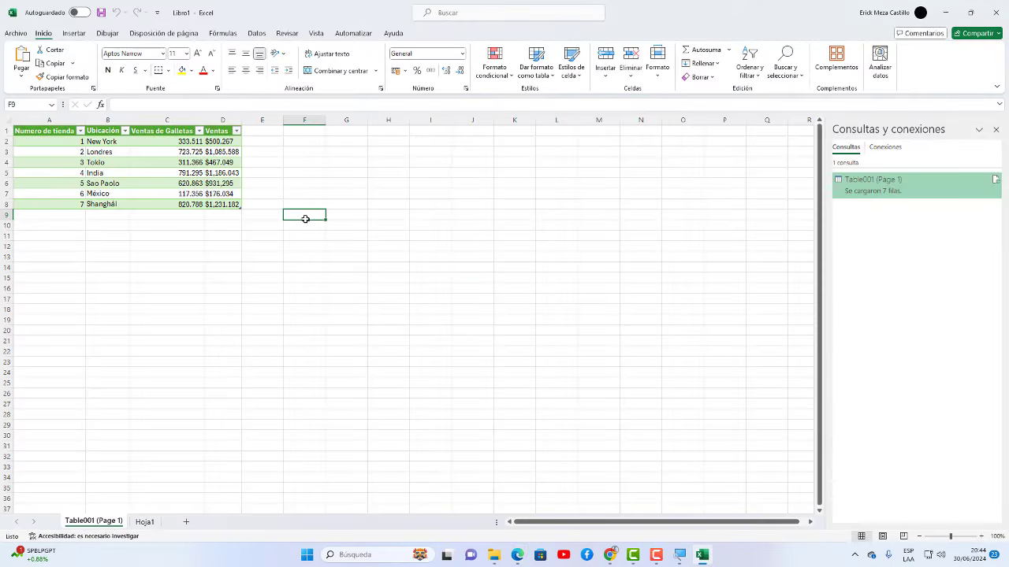